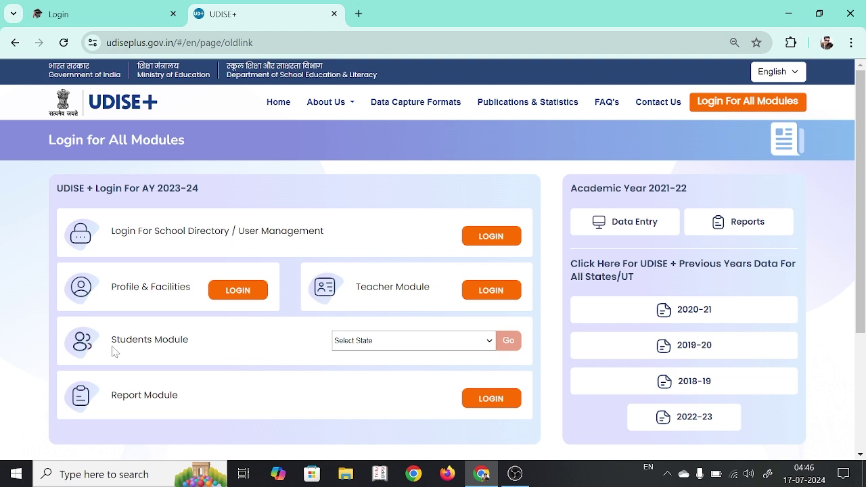
# - Open the Students Module login for the state of Madhya Pradesh
pyautogui.click(459, 348)
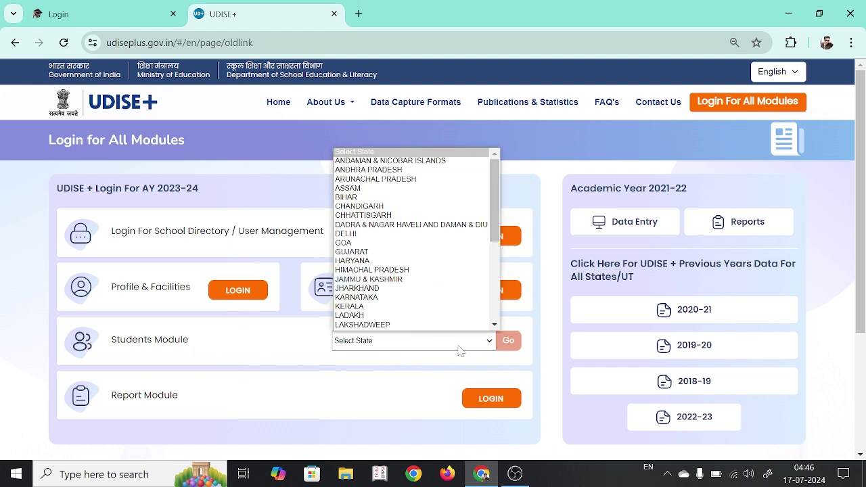
pyautogui.press('m')
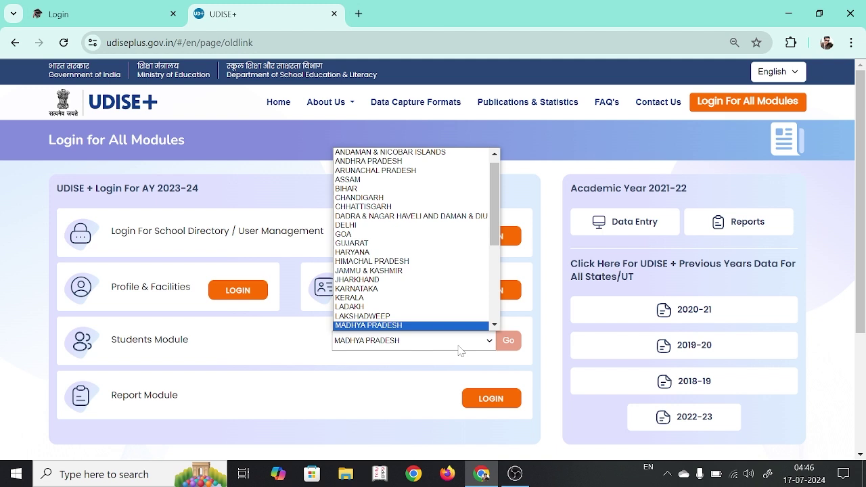
pyautogui.press('Return')
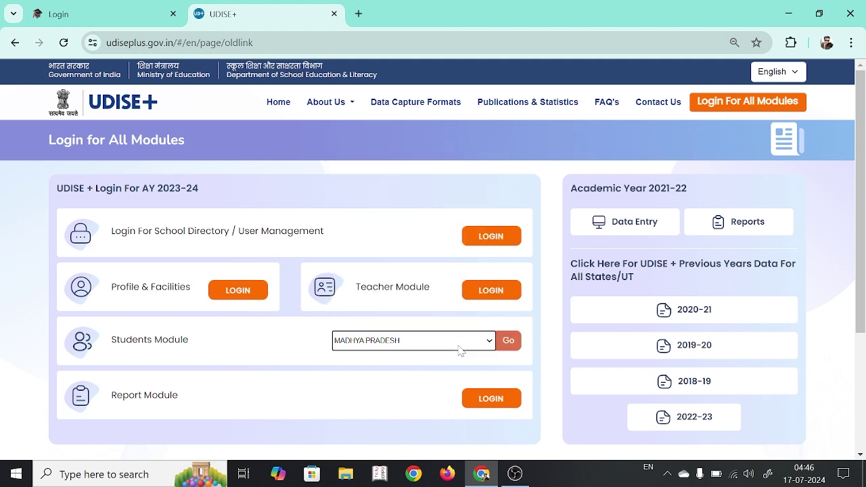
pyautogui.click(511, 349)
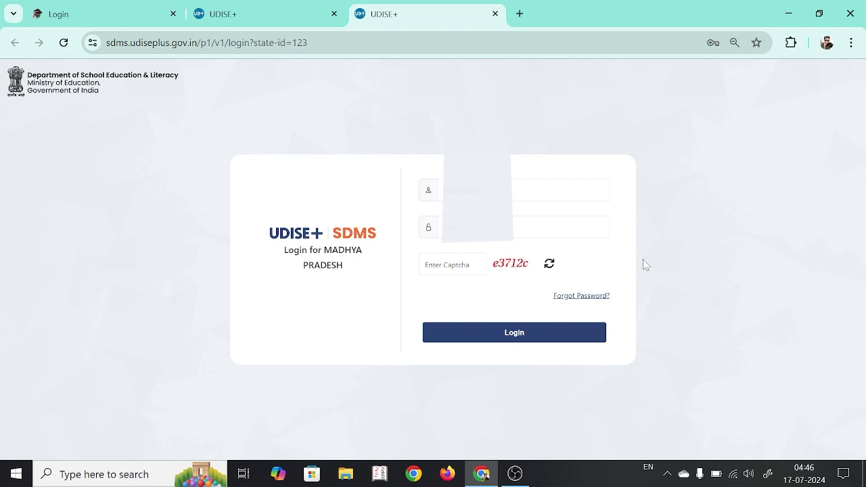
# - Log in to the student database with the saved username and password, entering the displayed captcha code
pyautogui.hotkey('ctrl', '+')
pyautogui.hotkey('ctrl', '+')
pyautogui.hotkey('ctrl', '+')
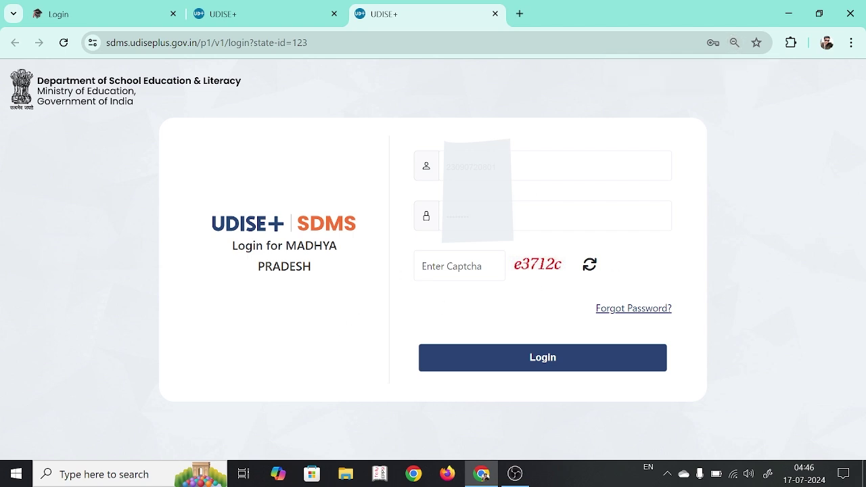
pyautogui.press('Down')
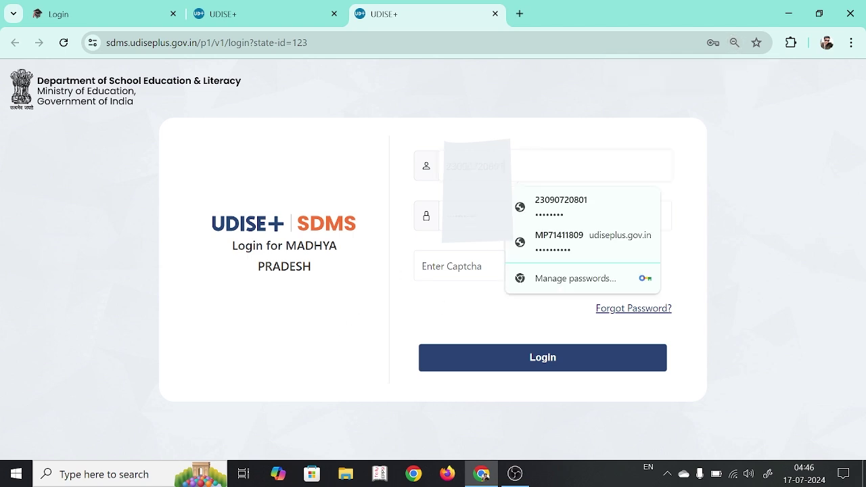
pyautogui.press('Tab')
pyautogui.press('Tab')
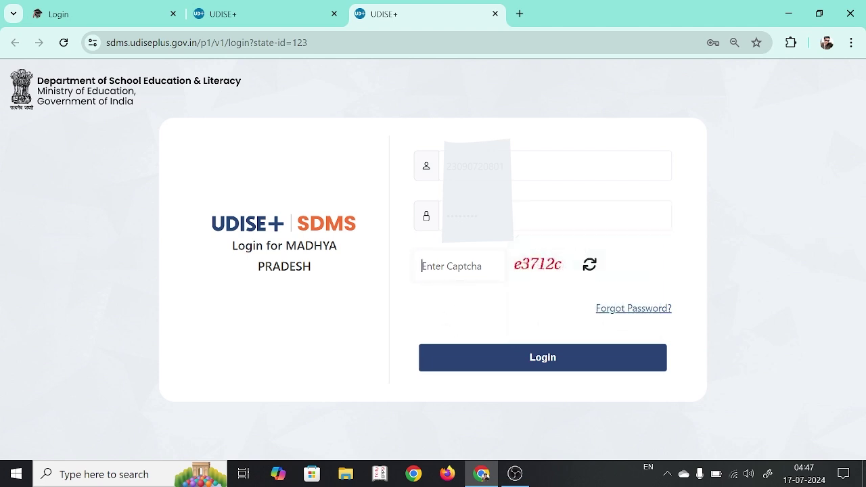
pyautogui.write('e3')
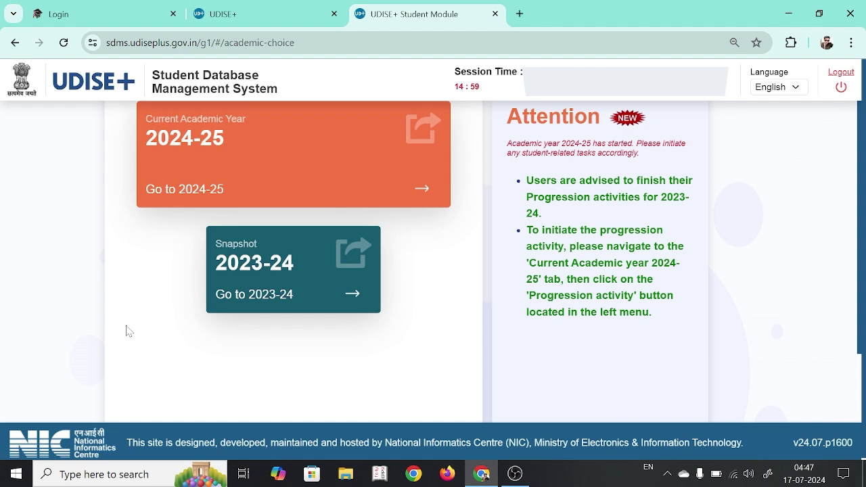
# - Go to the current academic year 2024-25 and dismiss the School Information notice
pyautogui.scroll(-2, 128, 331)
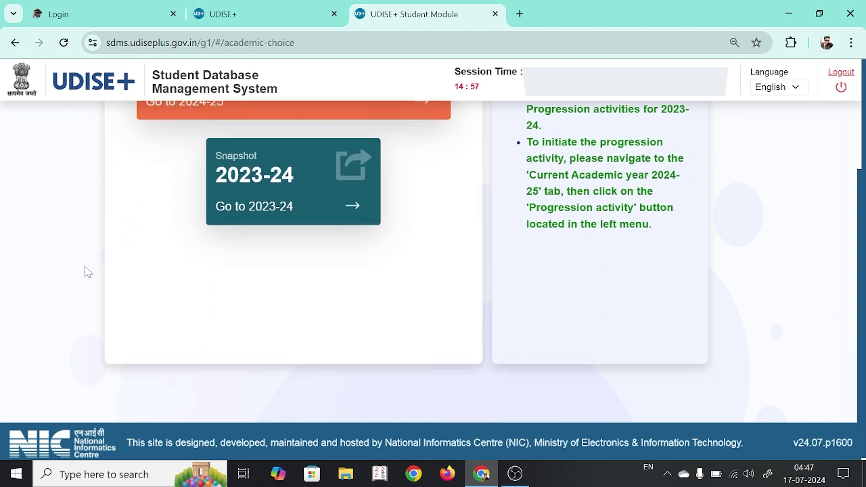
pyautogui.scroll(2, 174, 313)
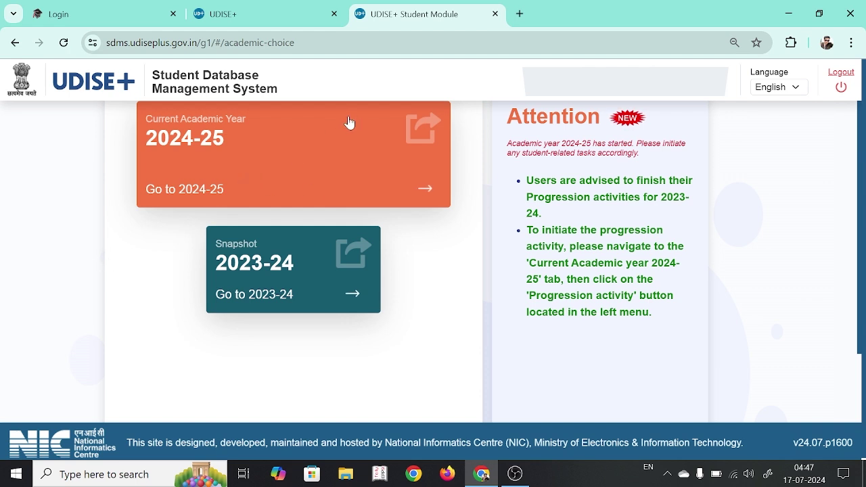
pyautogui.click(324, 159)
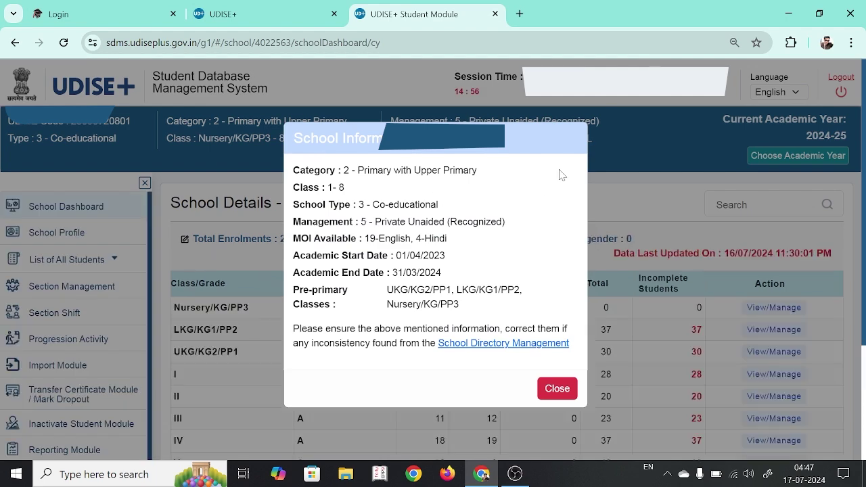
pyautogui.click(558, 389)
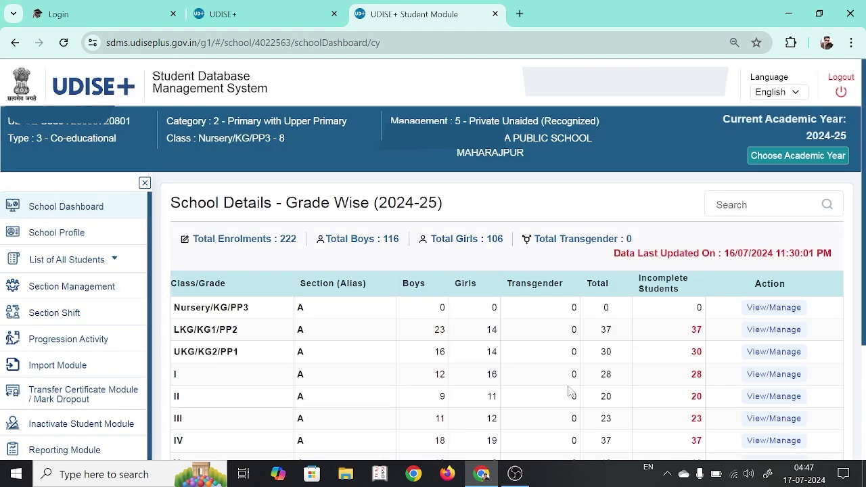
# - Examine the grade-wise school details for 2024-25, including the enrolment totals and incomplete student figures for each class
pyautogui.scroll(-2, 332, 318)
pyautogui.scroll(2, 333, 318)
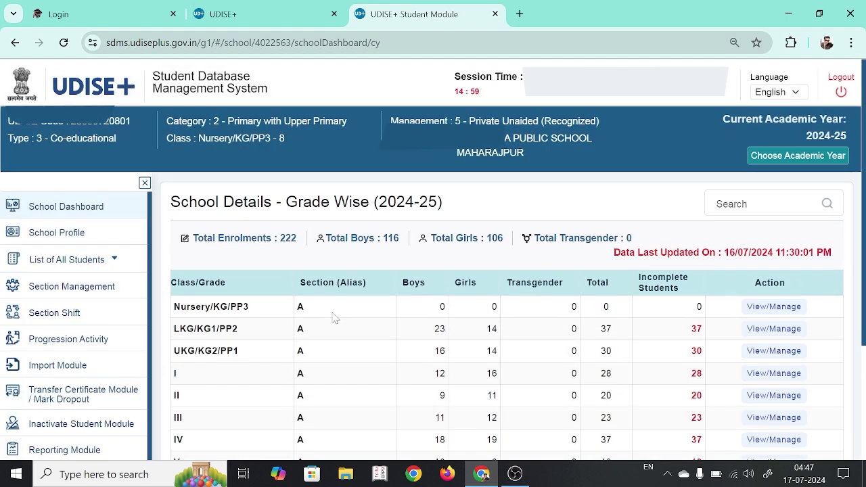
pyautogui.scroll(-1, 332, 318)
pyautogui.scroll(1, 332, 317)
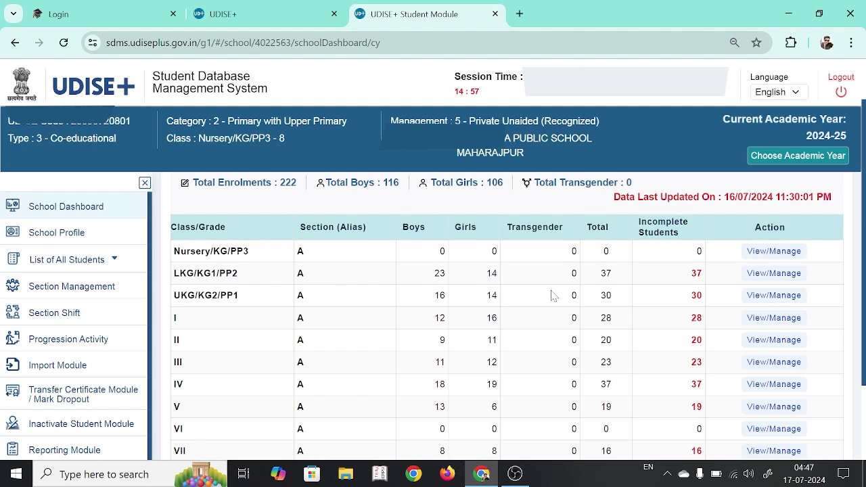
pyautogui.scroll(-1, 595, 305)
pyautogui.hotkey('ctrl', '-')
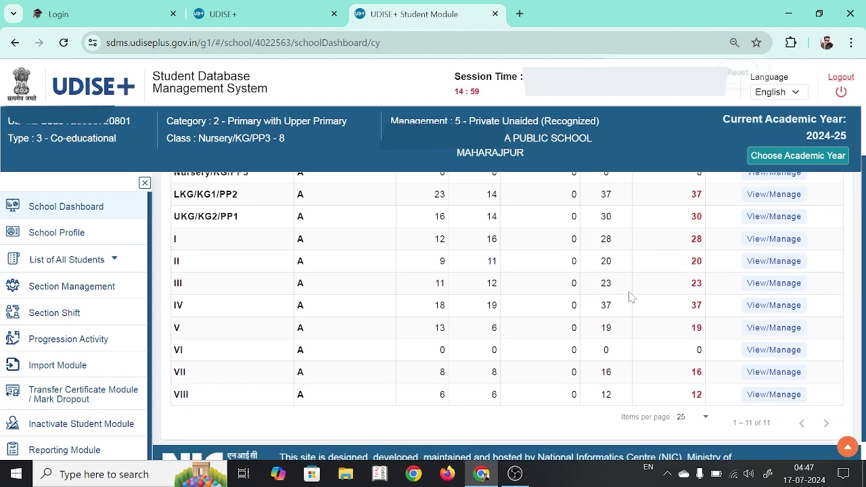
pyautogui.scroll(1, 630, 298)
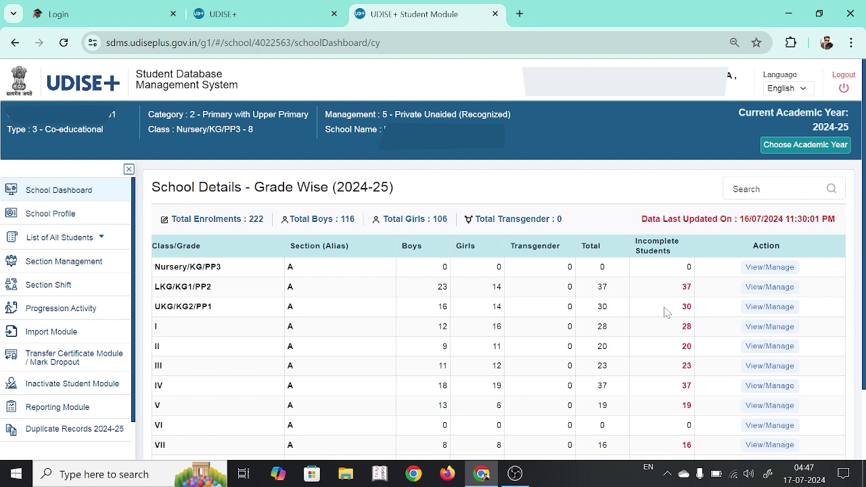
pyautogui.scroll(-1, 667, 312)
pyautogui.doubleClick(687, 300)
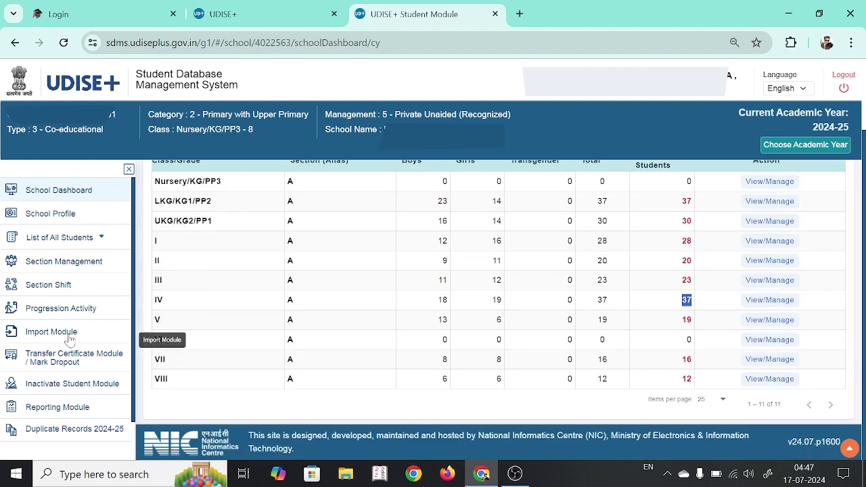
# - Open the Progression Module from the Progression Activity section
pyautogui.scroll(-1, 70, 340)
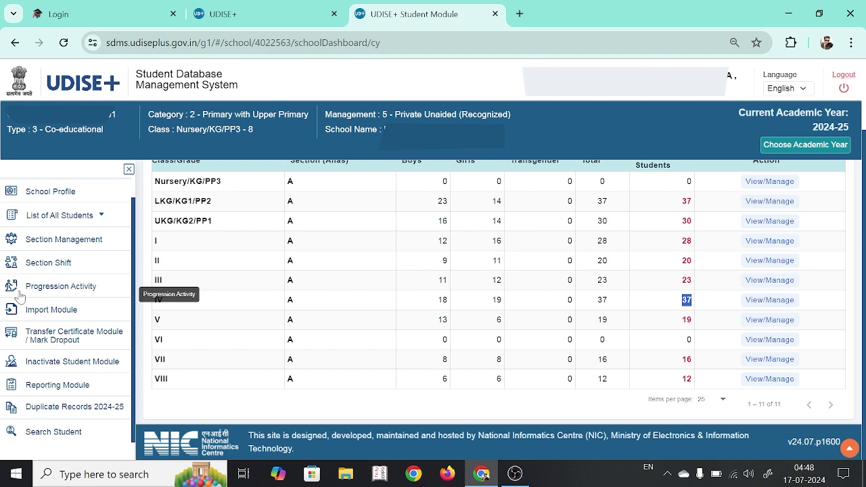
pyautogui.click(99, 288)
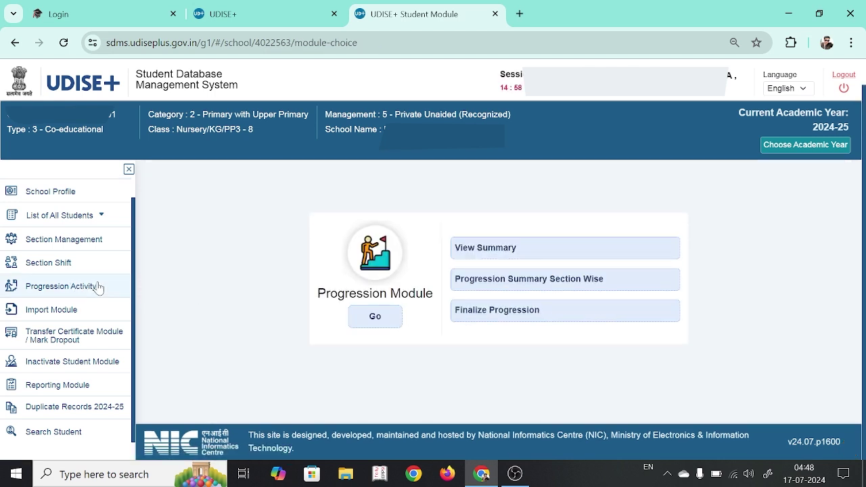
pyautogui.click(377, 317)
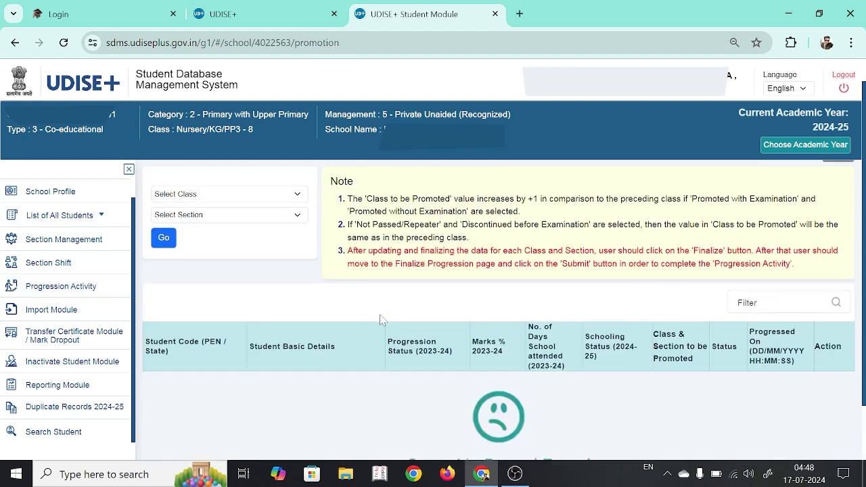
# - Load the student progression list for class Nursery/KG/PP3, section A
pyautogui.click(291, 199)
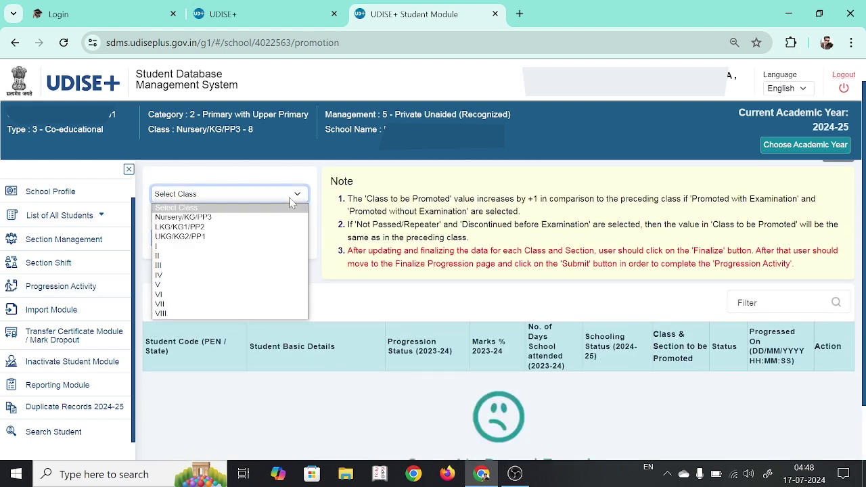
pyautogui.click(234, 217)
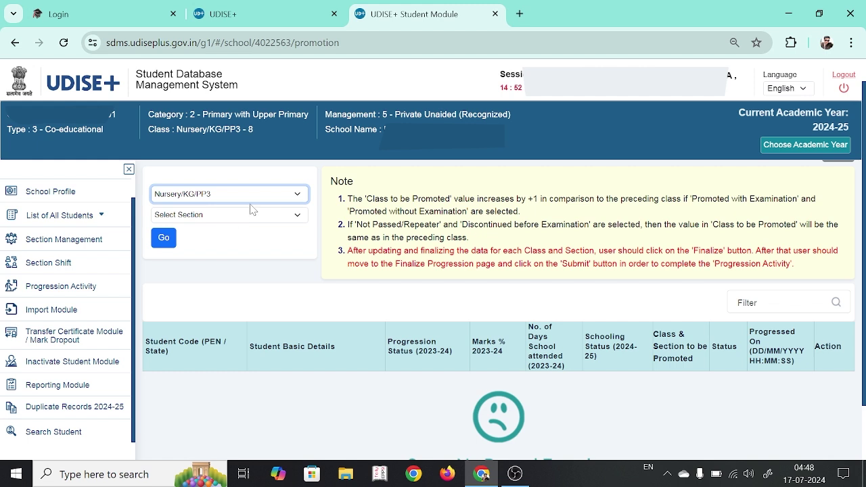
pyautogui.click(261, 196)
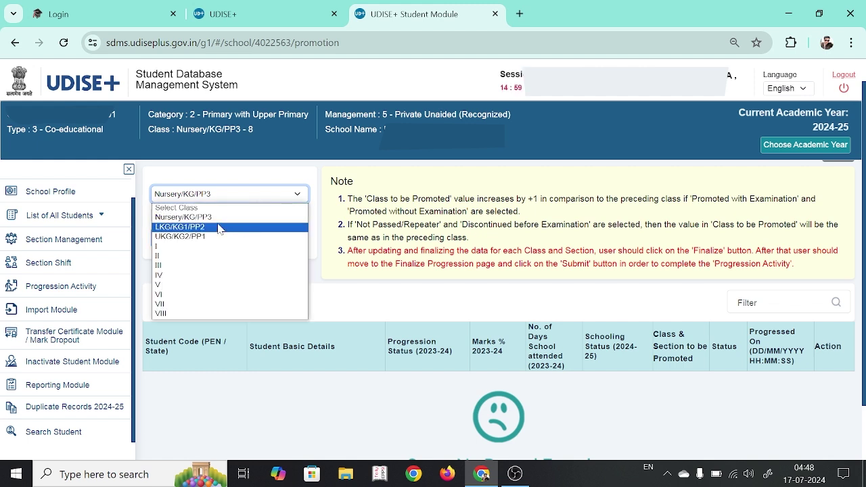
pyautogui.click(220, 218)
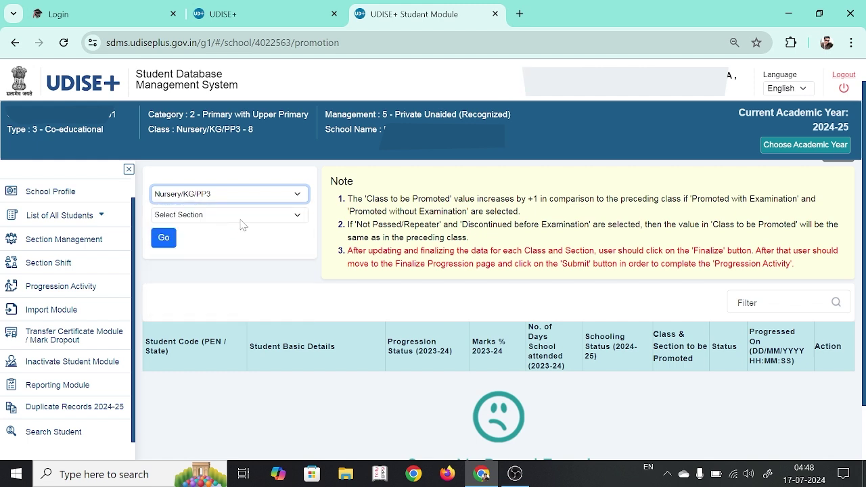
pyautogui.click(240, 220)
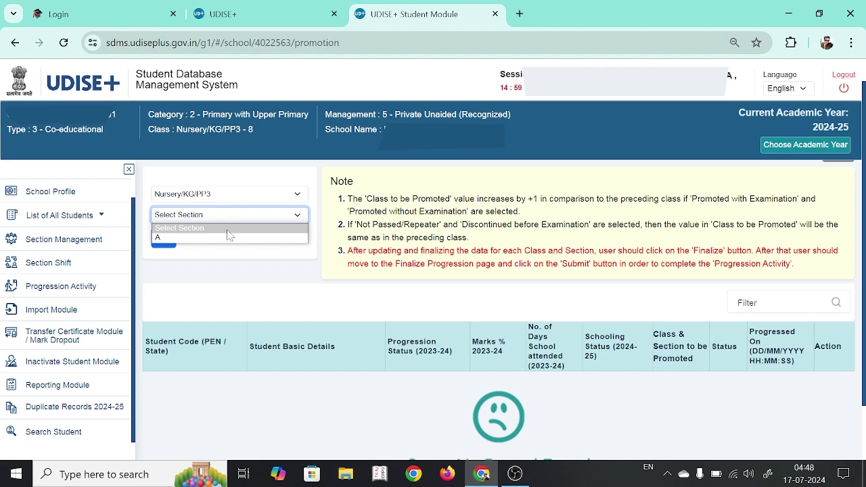
pyautogui.click(225, 238)
pyautogui.click(165, 241)
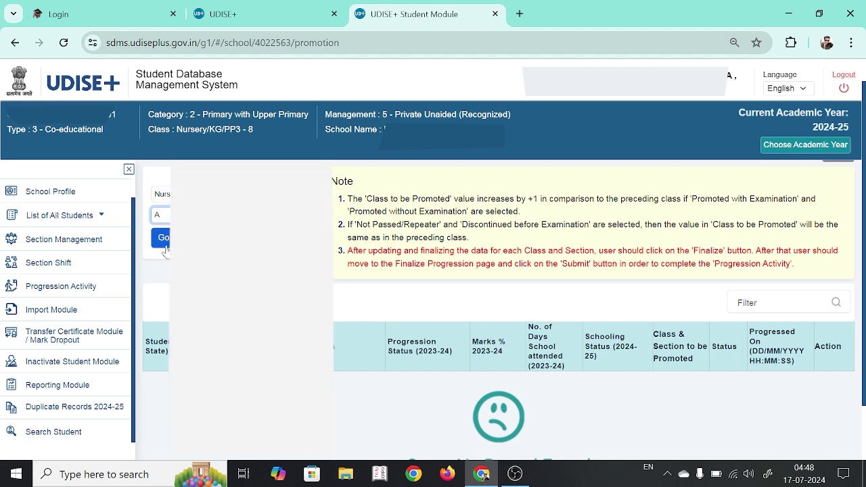
# - Examine the students' progression status, marks, days attended, schooling status and class of promotion in the Nursery section A list
pyautogui.scroll(-5, 447, 342)
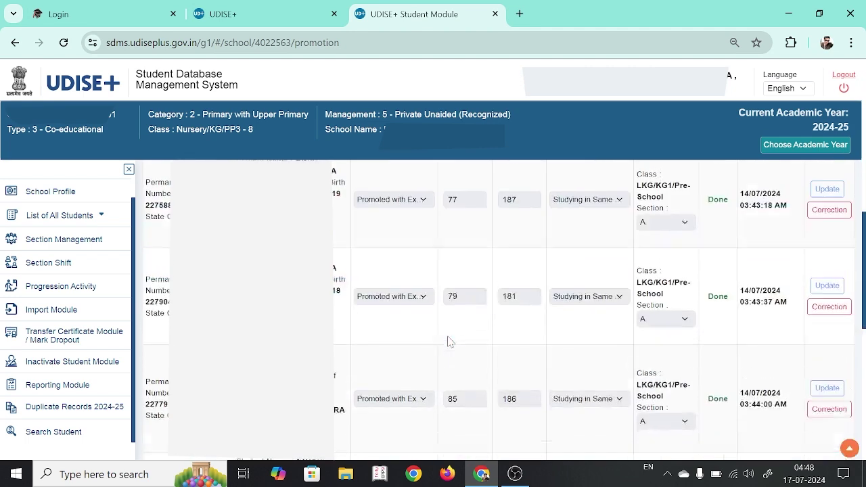
pyautogui.scroll(4, 520, 283)
pyautogui.scroll(3, 520, 283)
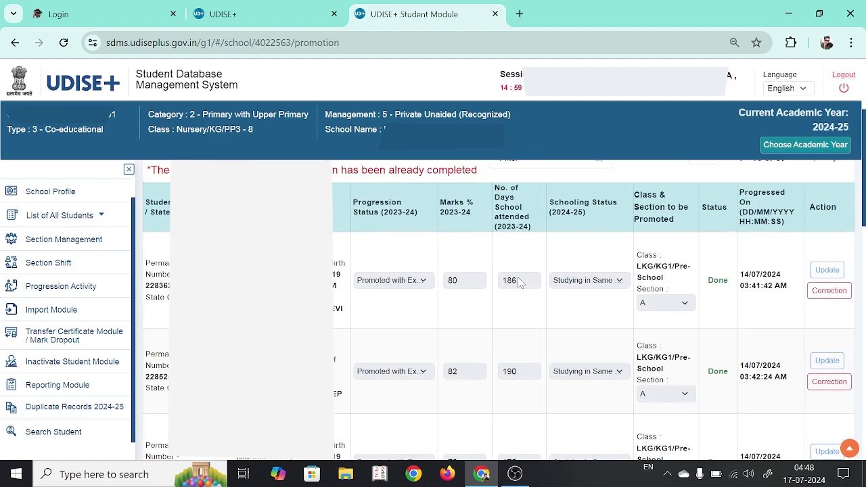
pyautogui.scroll(-1, 520, 283)
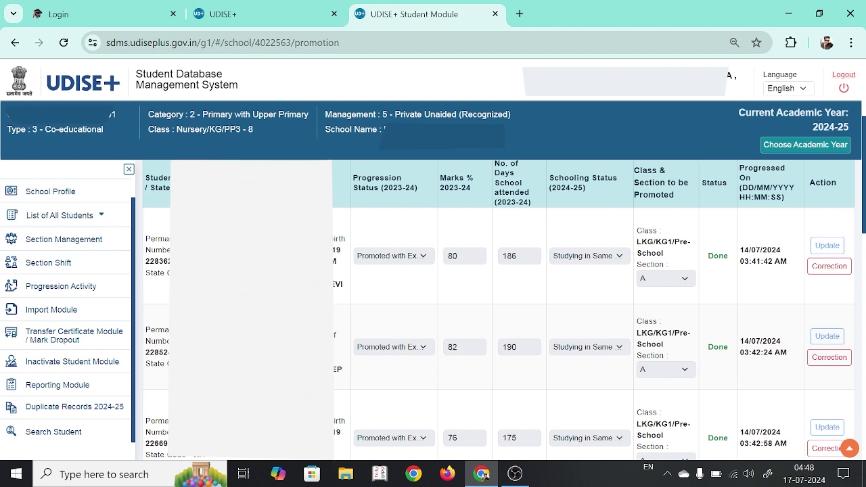
pyautogui.moveTo(169, 262); pyautogui.dragTo(145, 262)
pyautogui.click(437, 281)
pyautogui.scroll(-5, 779, 346)
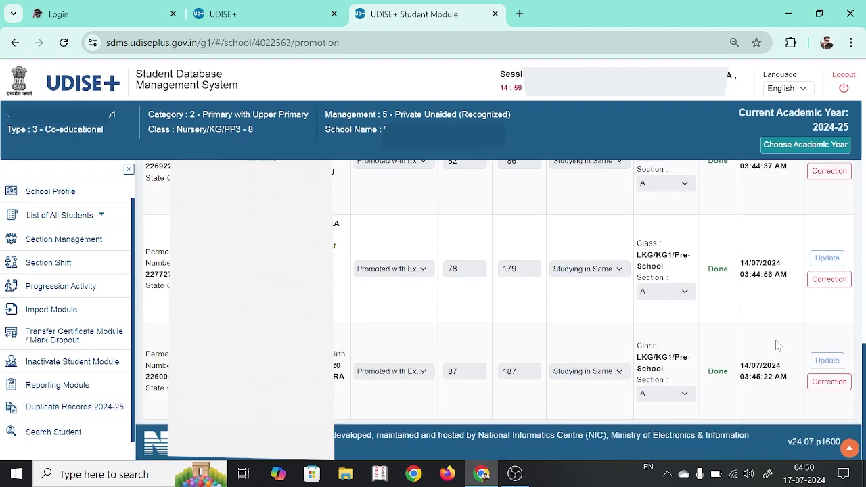
pyautogui.scroll(1, 779, 345)
pyautogui.scroll(8, 779, 345)
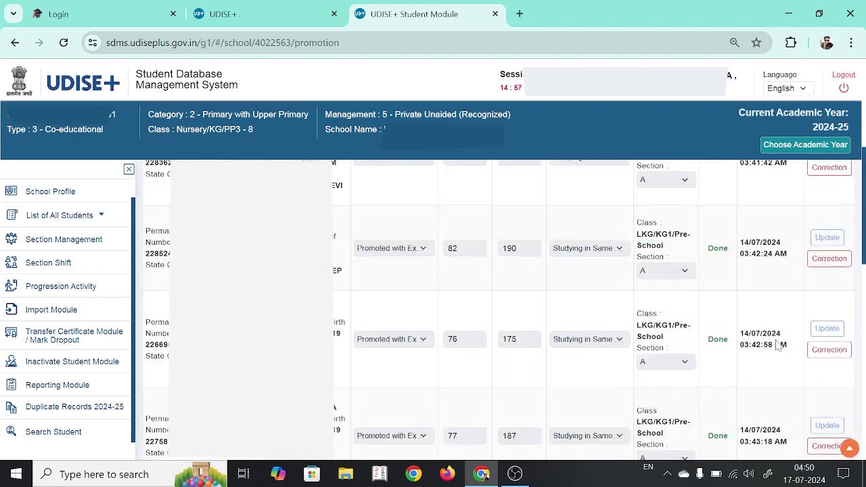
pyautogui.scroll(2, 778, 345)
pyautogui.scroll(-3, 778, 345)
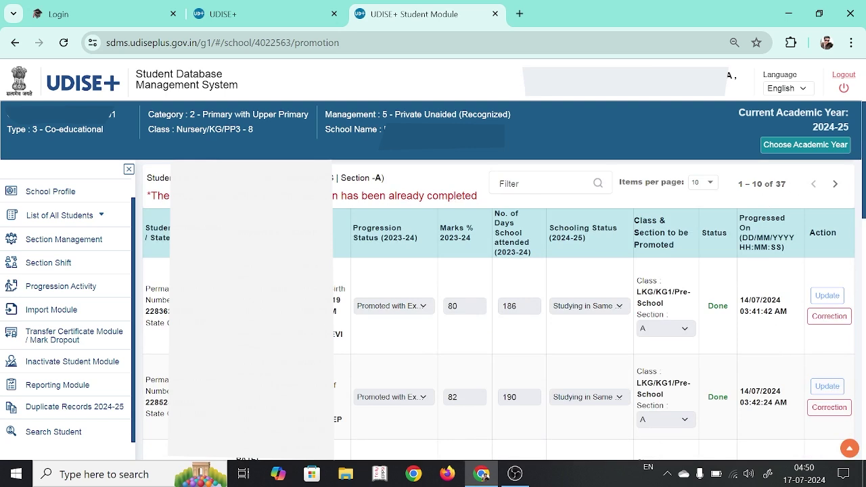
# - Set the progression list to 100 items per page and review the records through to the last student
pyautogui.moveTo(773, 183); pyautogui.dragTo(786, 183)
pyautogui.click(711, 184)
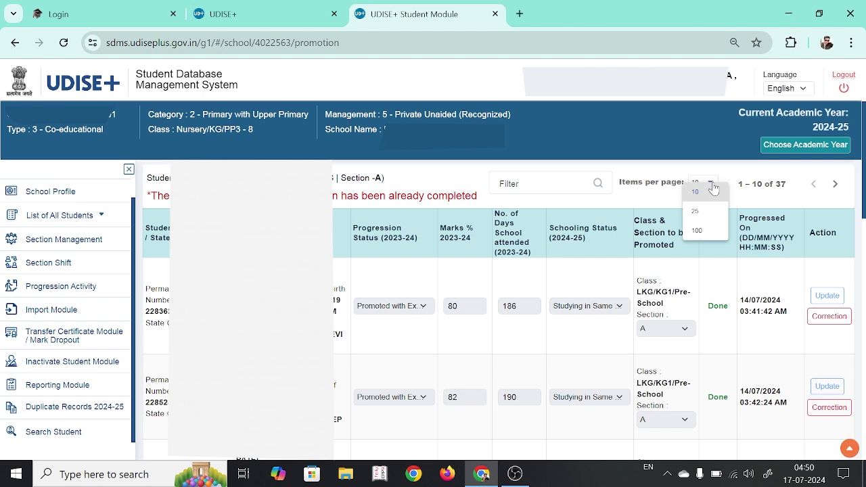
pyautogui.click(711, 231)
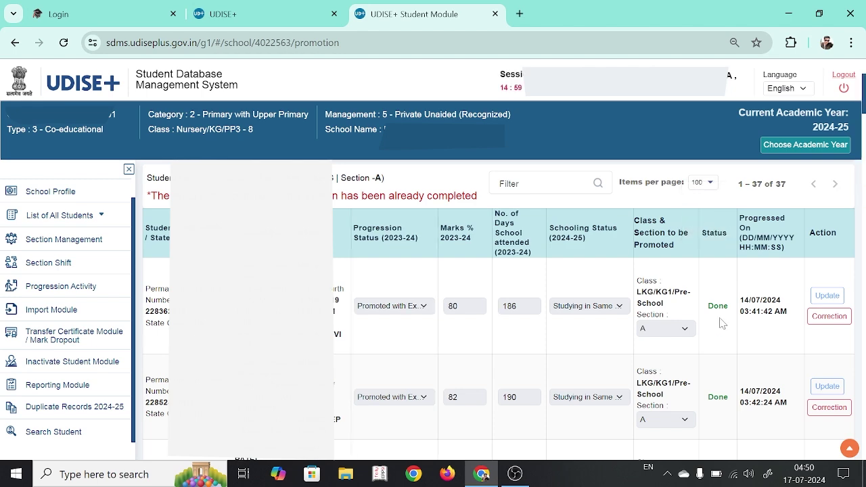
pyautogui.scroll(-20, 723, 323)
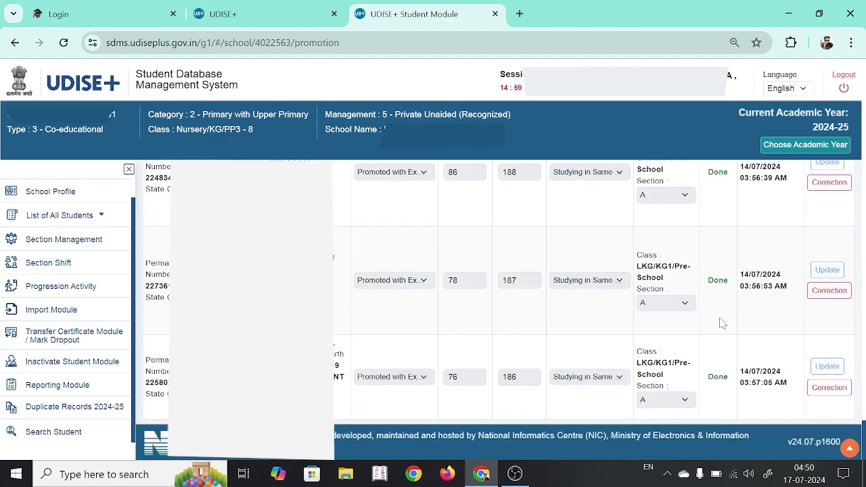
# - Recheck the status and progression dates of the last Nursery section A students and return to the list's notes
pyautogui.scroll(3, 723, 323)
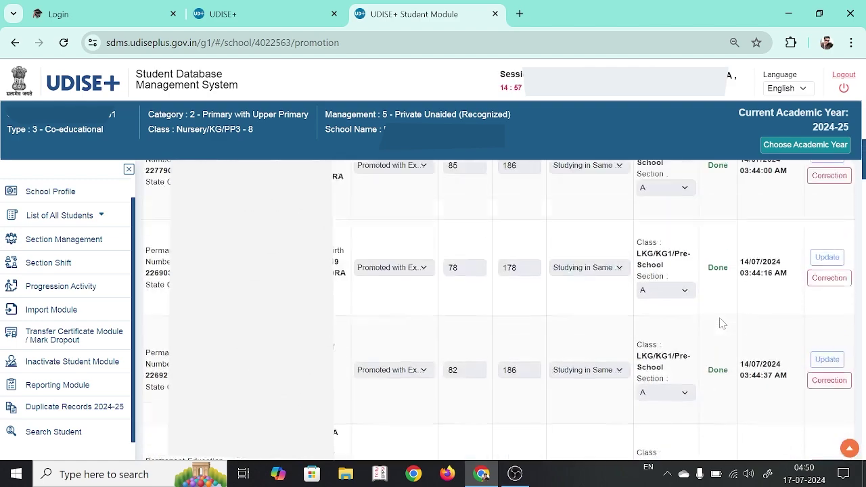
pyautogui.scroll(-3, 723, 323)
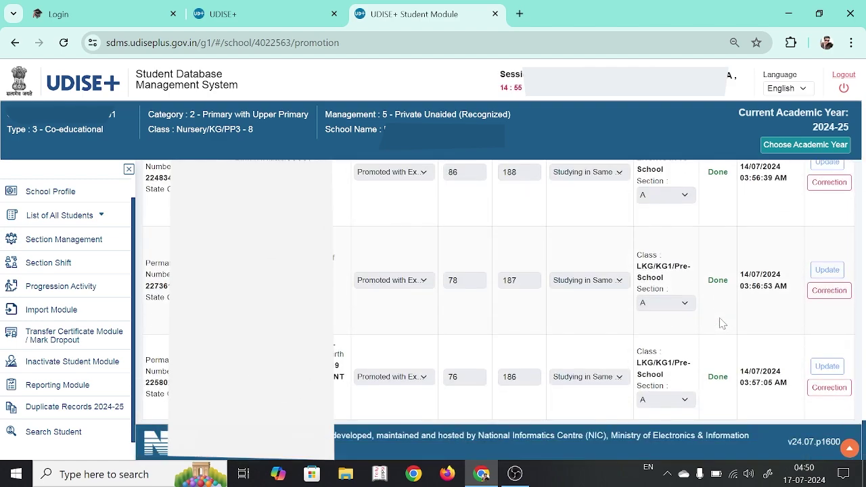
pyautogui.scroll(1, 723, 323)
pyautogui.scroll(-1, 723, 324)
pyautogui.scroll(20, 572, 337)
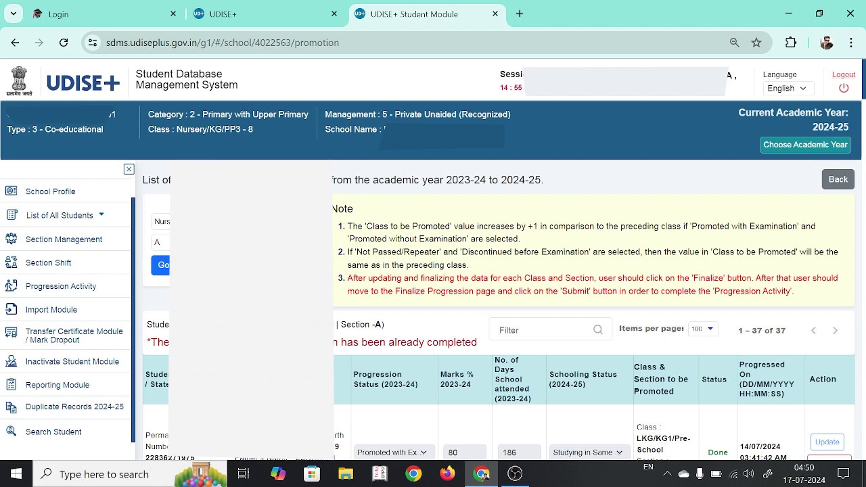
# - Open the School Dashboard and examine the 2024-25 boys, girls, total and incomplete student figures for every class through VIII
pyautogui.click(40, 195)
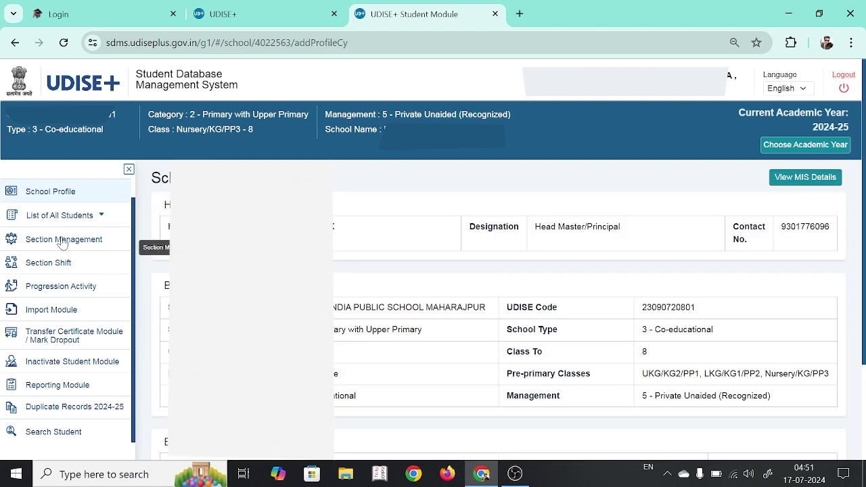
pyautogui.scroll(1, 48, 240)
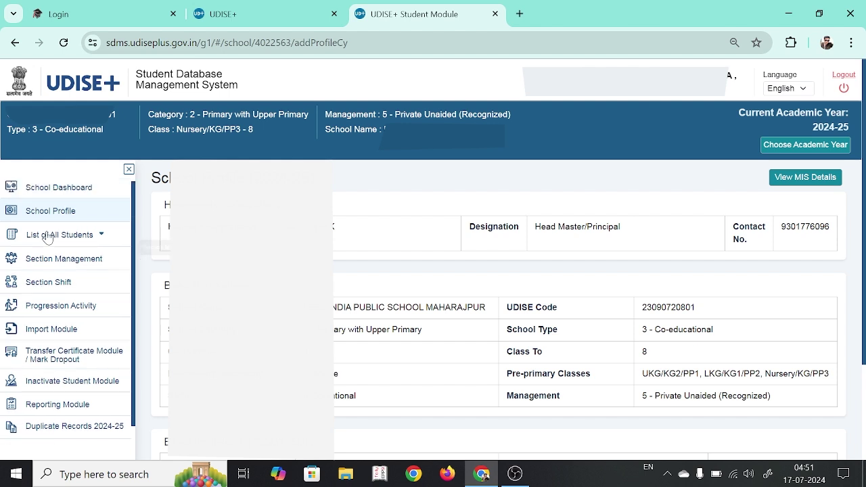
pyautogui.click(53, 194)
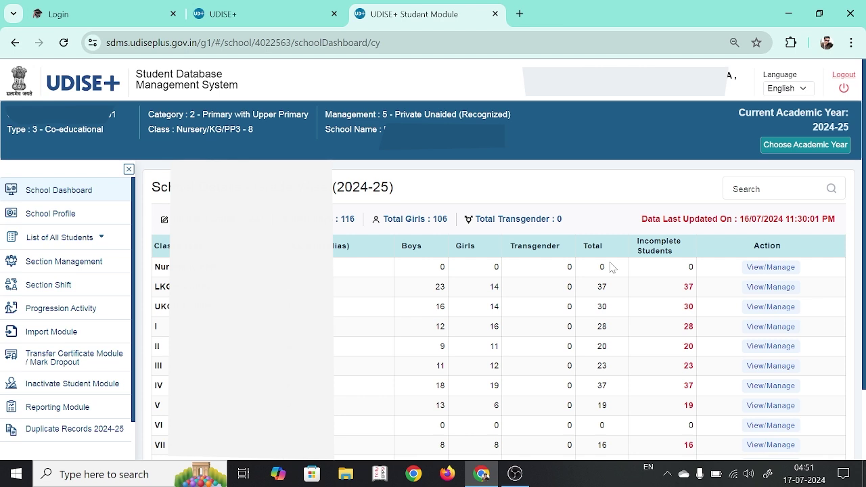
pyautogui.scroll(-2, 612, 266)
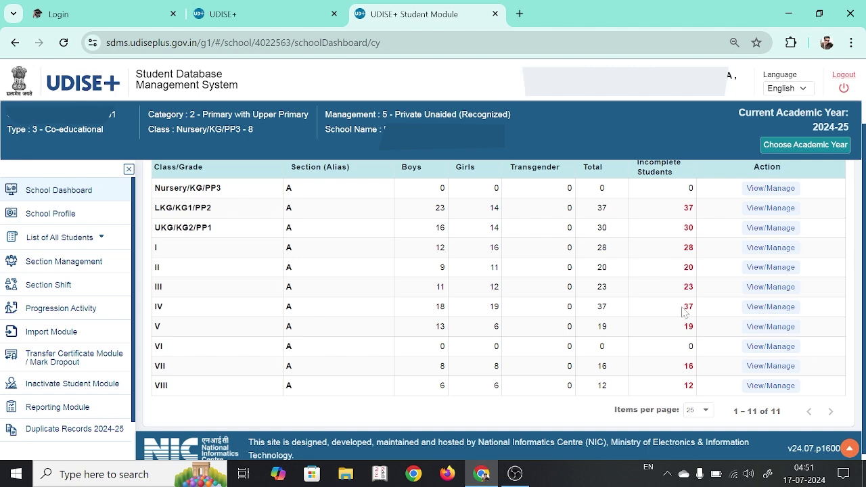
pyautogui.scroll(1, 683, 311)
pyautogui.scroll(-1, 686, 310)
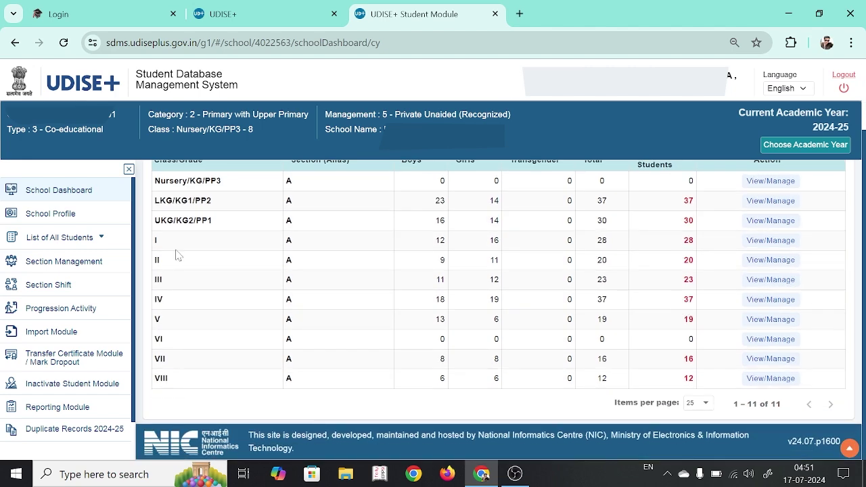